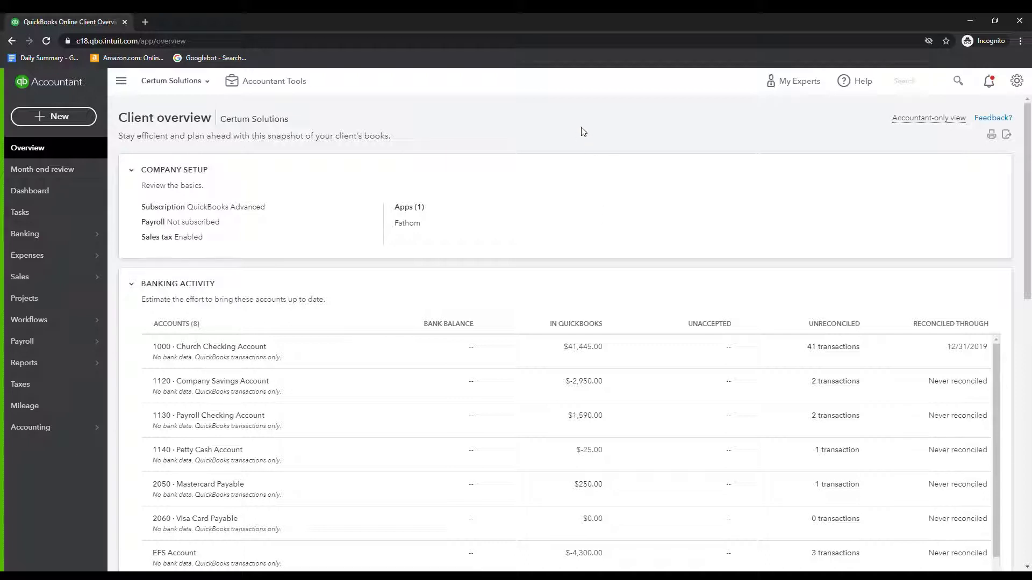
Open the company settings menu from the gear icon at the top right
click(1017, 82)
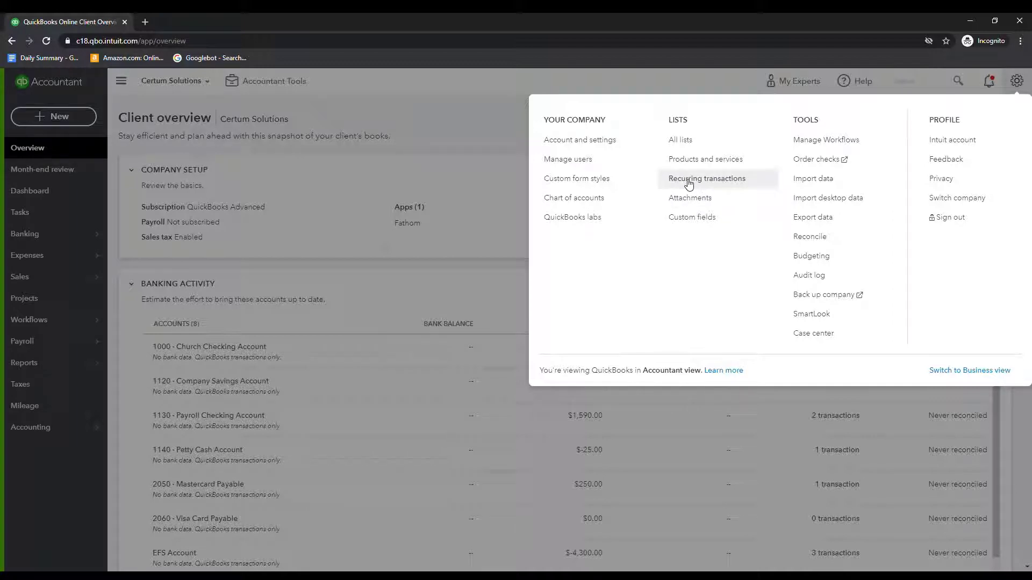
Go to Recurring transactions under Lists in the settings menu
click(689, 184)
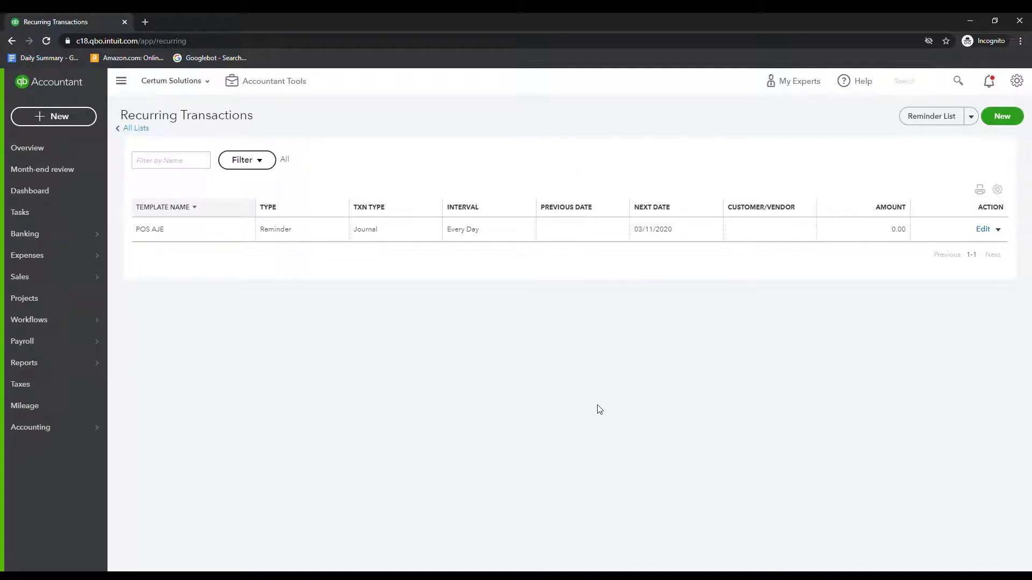
Create a new recurring template with Sales Receipt as the transaction type
click(1009, 116)
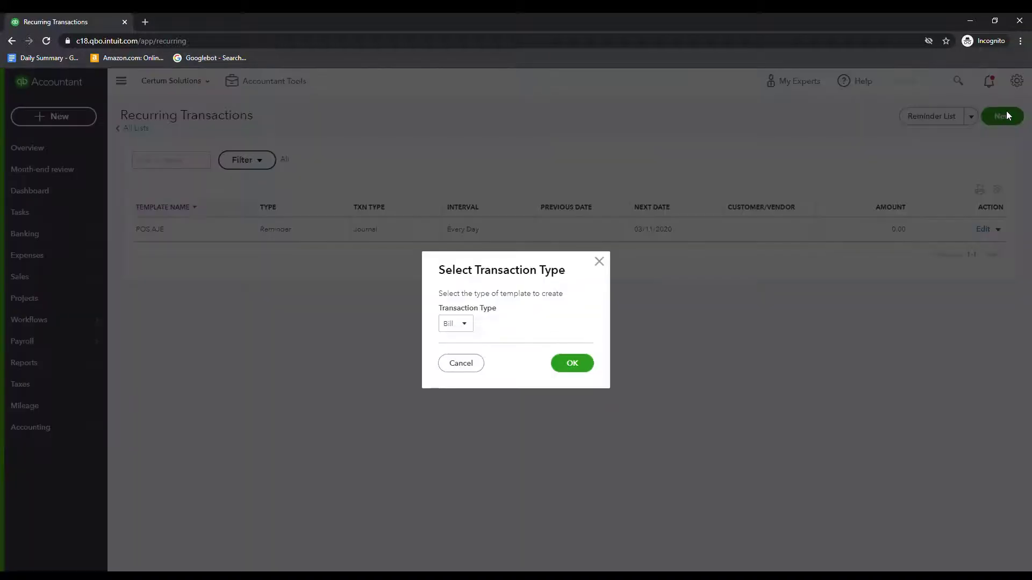
click(460, 323)
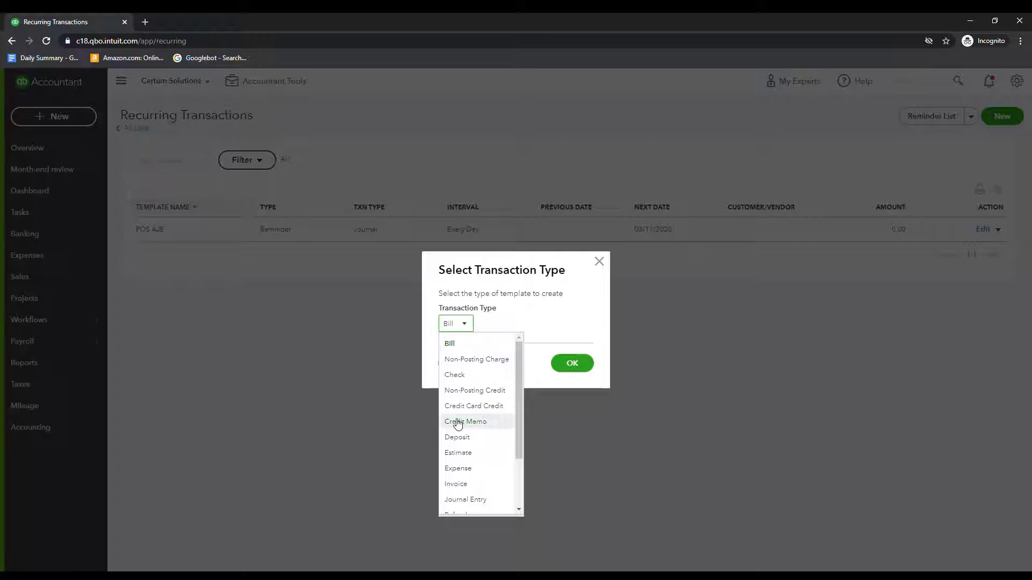
scroll(458, 423, down, 2)
click(468, 459)
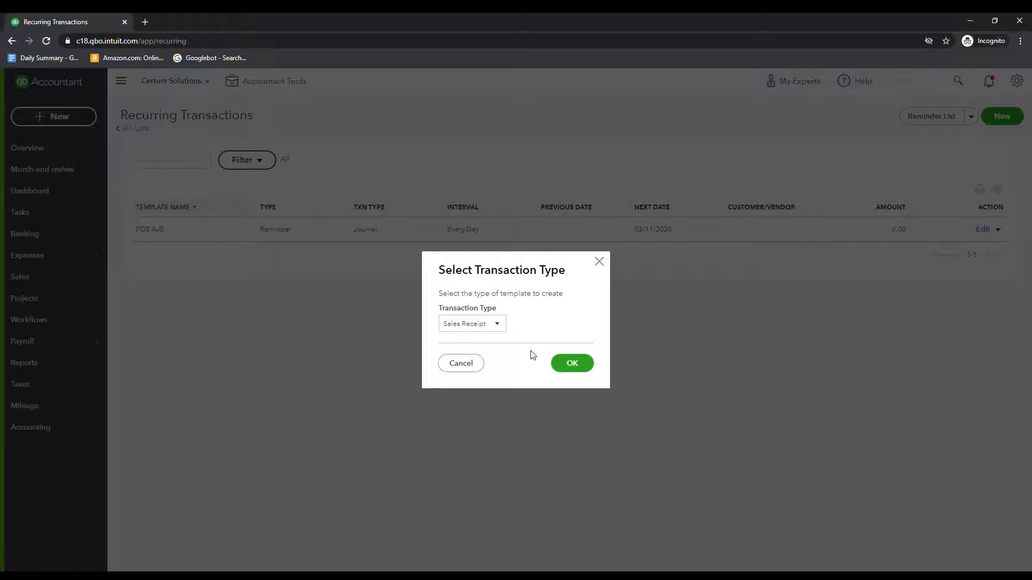
click(575, 358)
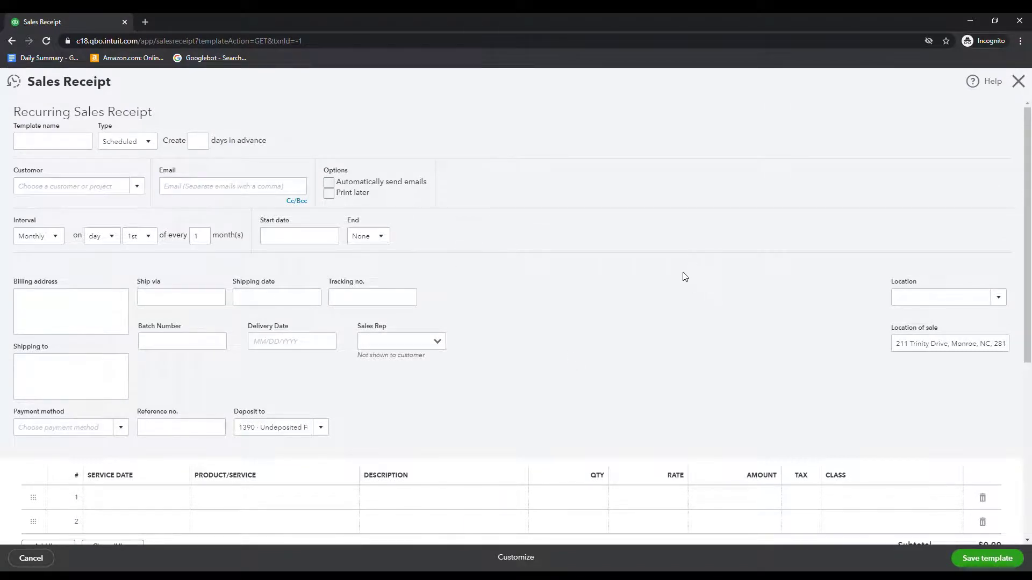
Name the template 'Autocharge', keep it Scheduled, create 1 day in advance, and auto-send emails
click(29, 142)
text(Autocharge)
key(Tab)
click(123, 141)
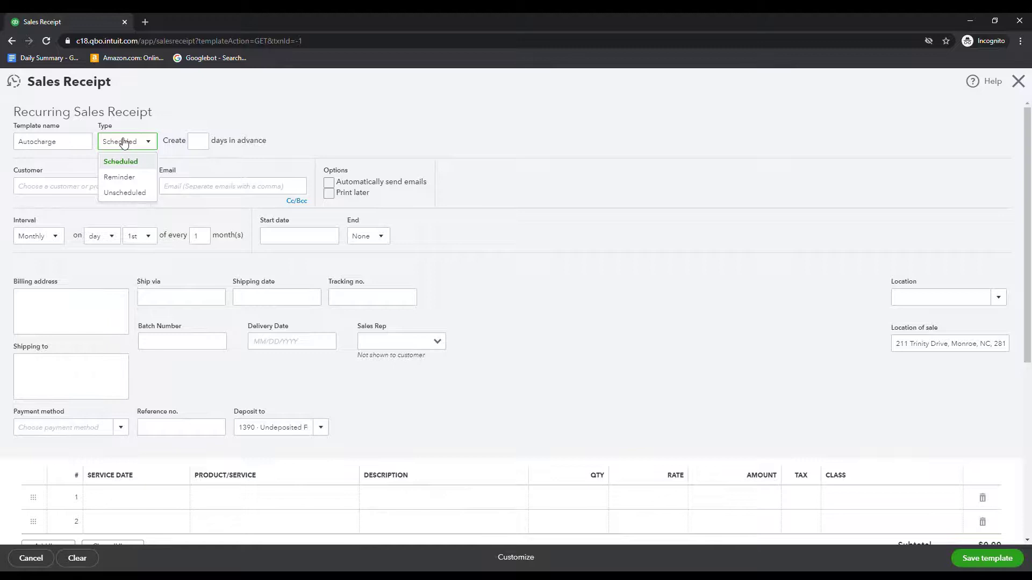
click(123, 143)
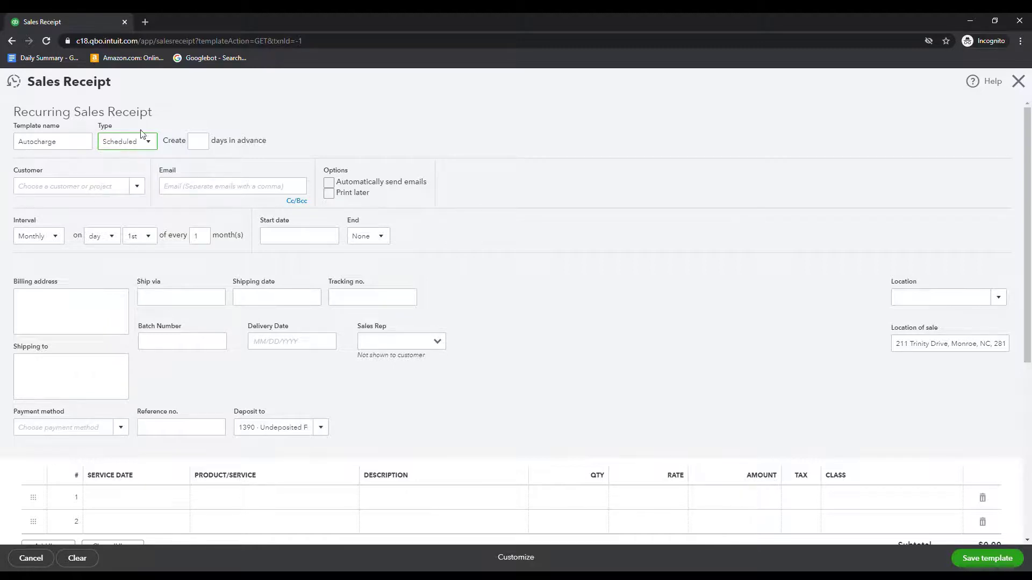
click(194, 143)
text(1)
click(295, 135)
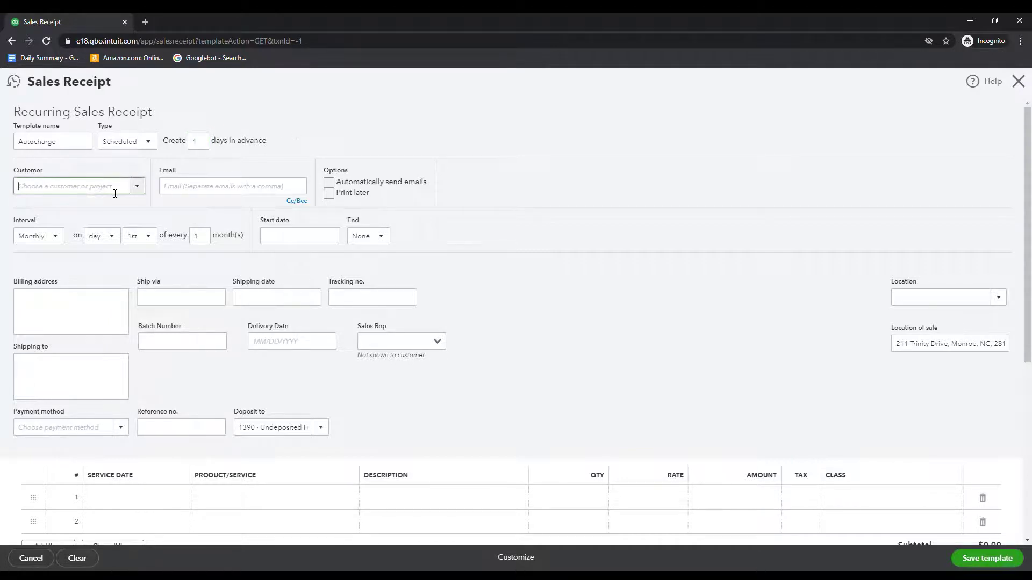
click(329, 183)
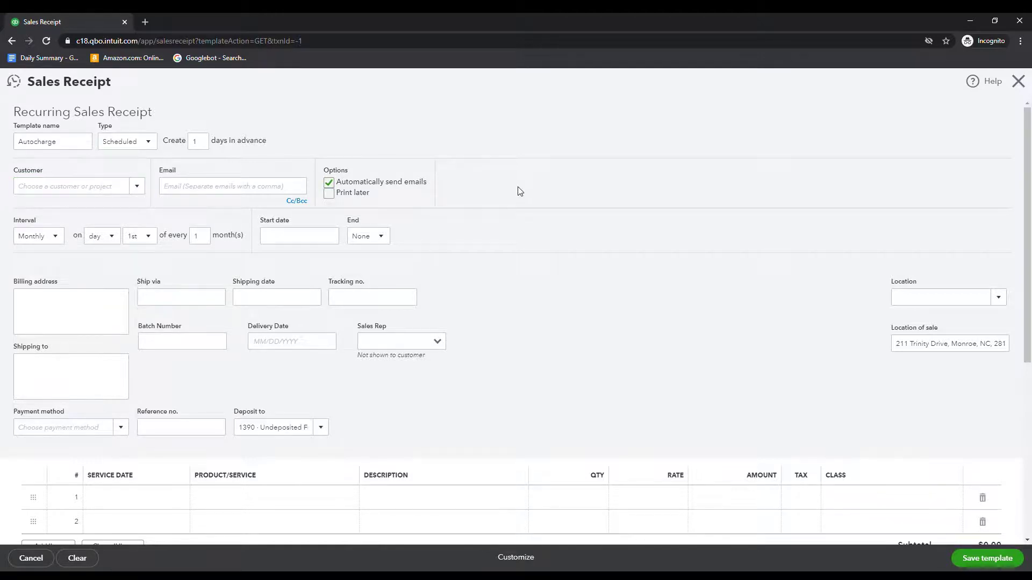
Select ABC SUPPLY as the customer and enter the customer's e-mail address
click(54, 186)
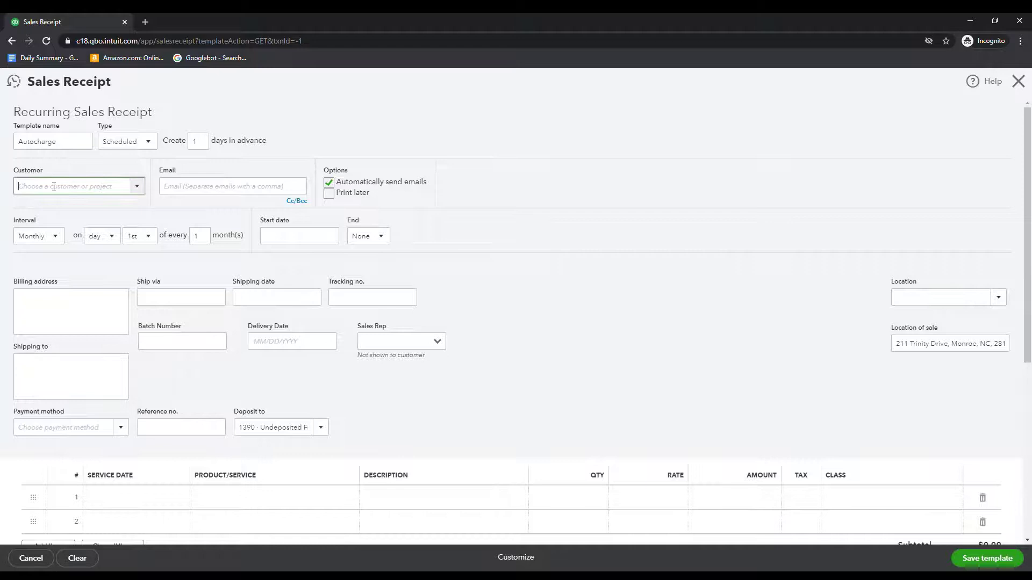
text(abc)
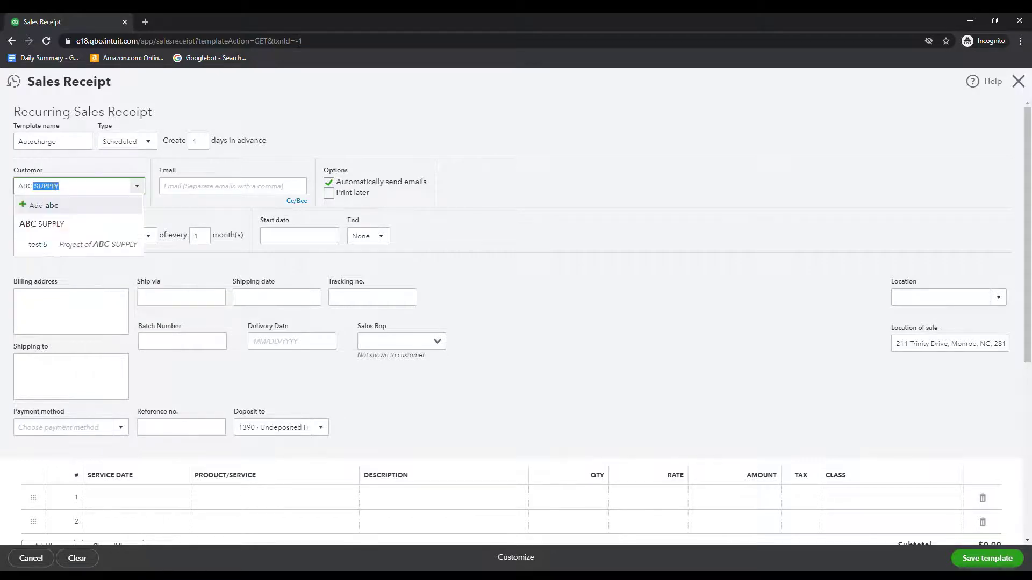
click(59, 223)
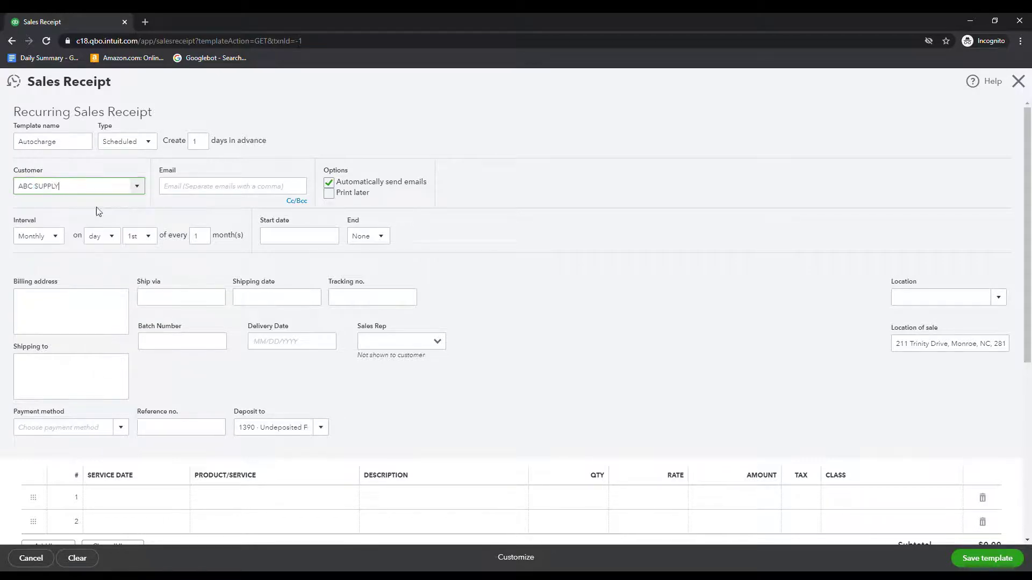
click(210, 192)
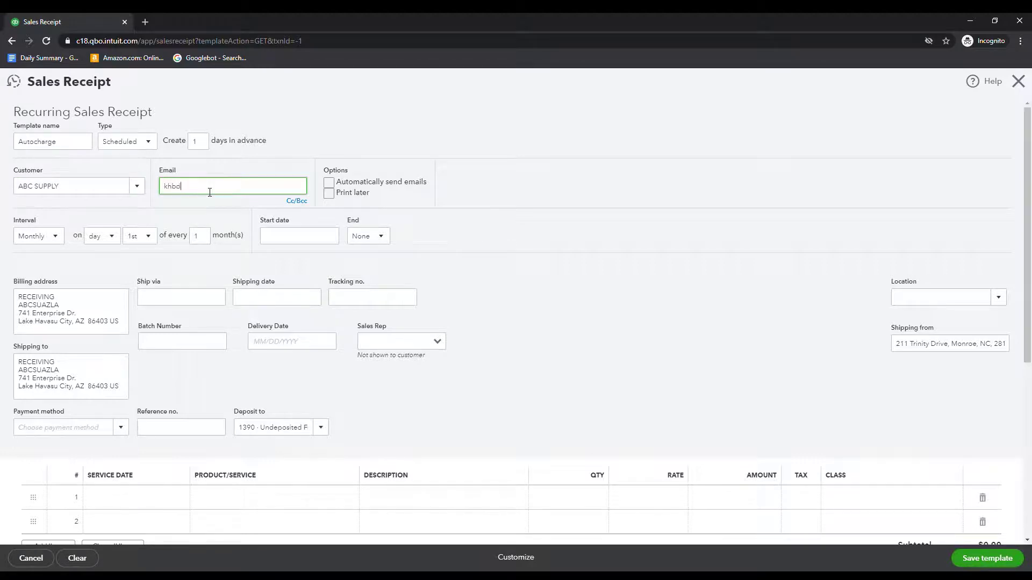
key(Tab)
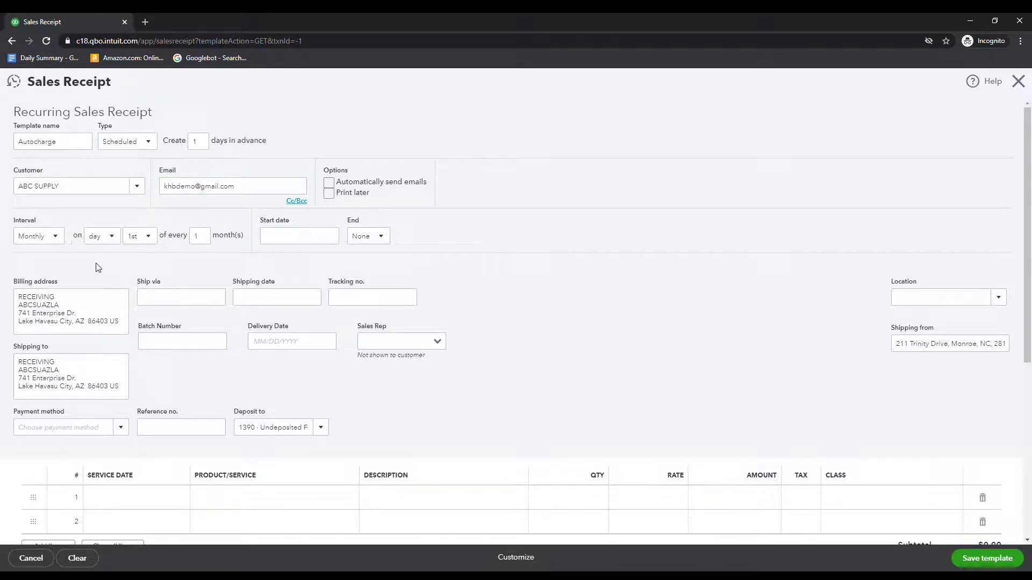
Set the interval to Monthly on the 1st, start date 09/01/2020, and End to None
click(39, 237)
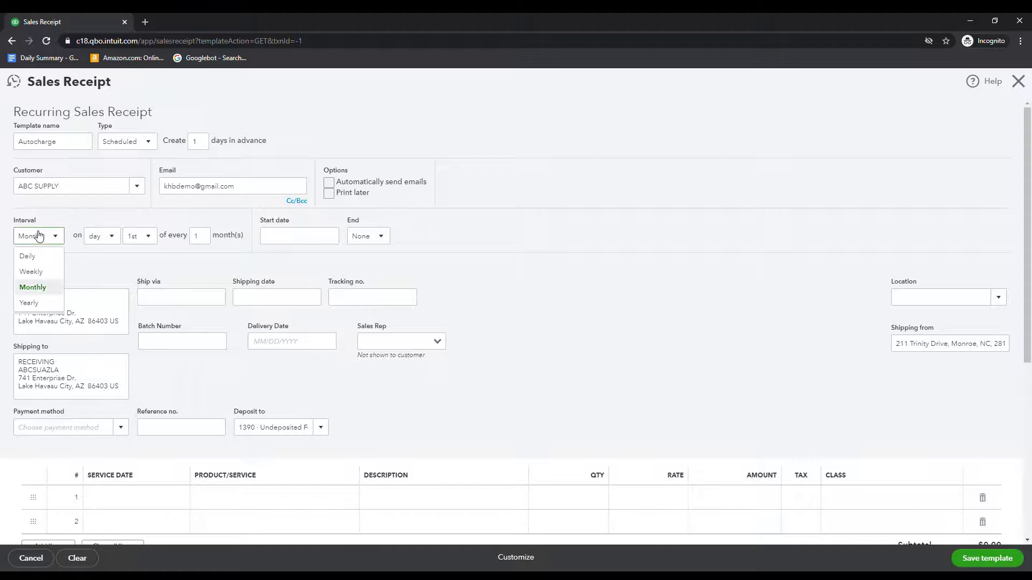
click(39, 236)
click(93, 235)
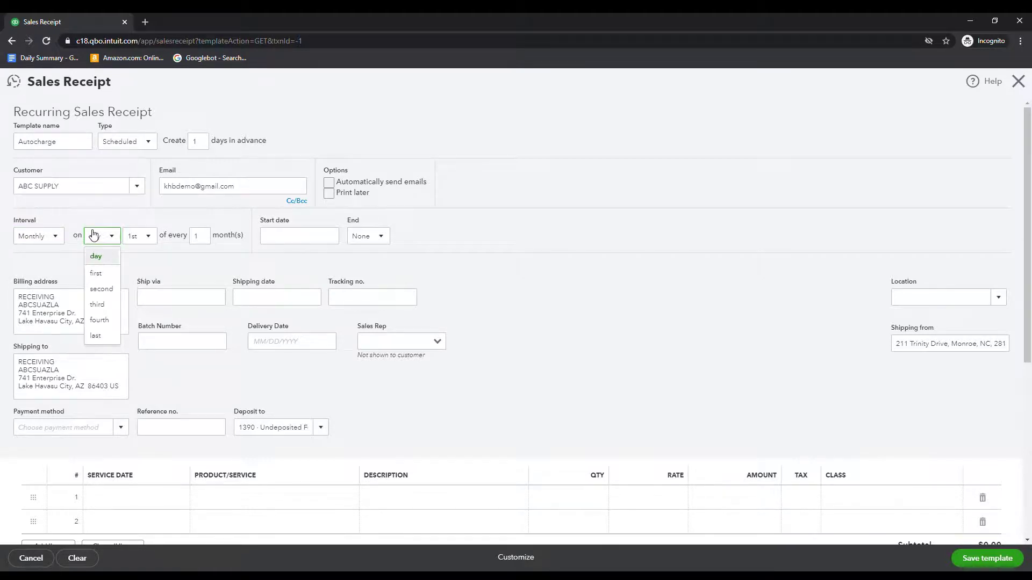
click(93, 235)
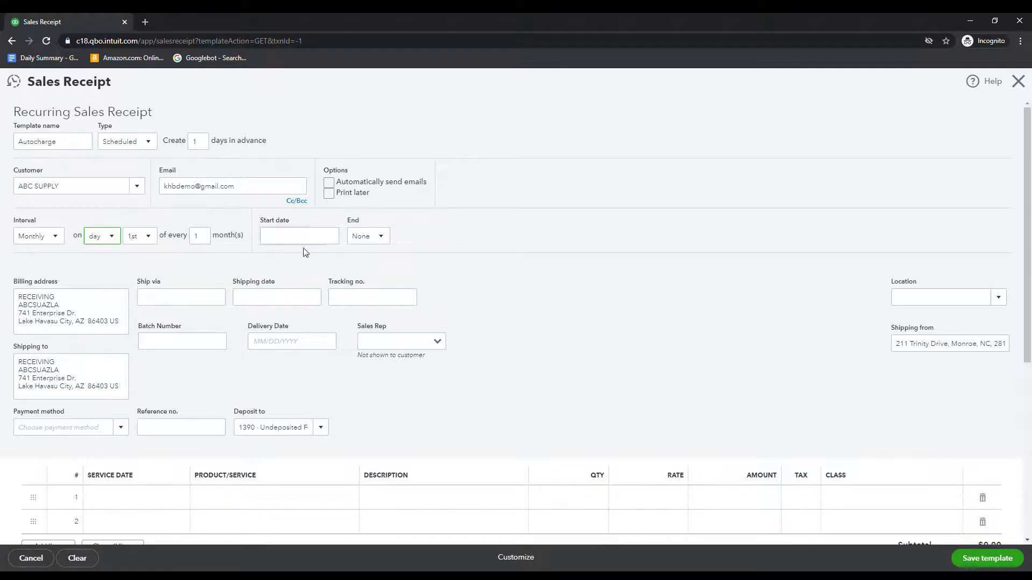
click(315, 237)
click(329, 236)
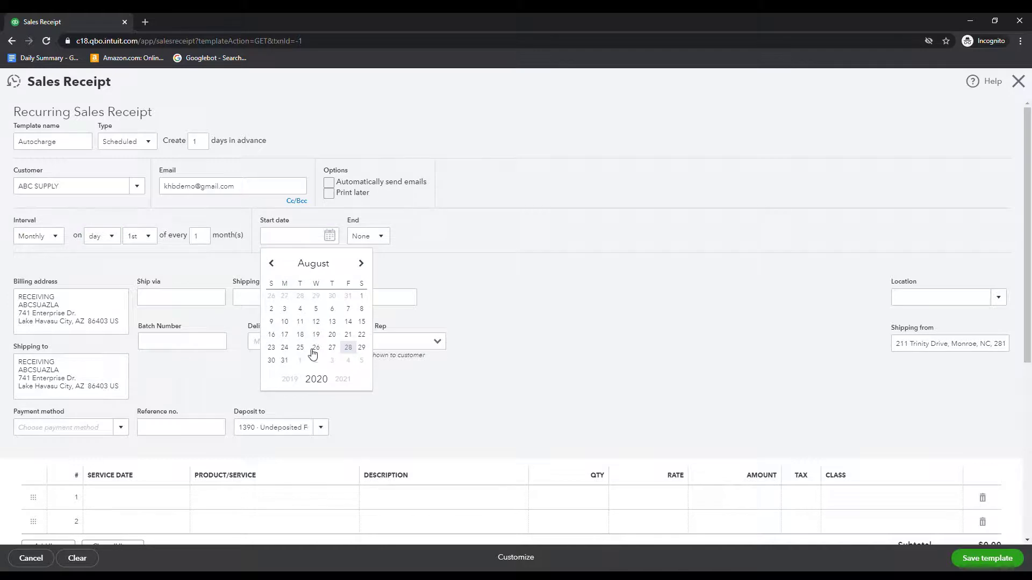
click(301, 360)
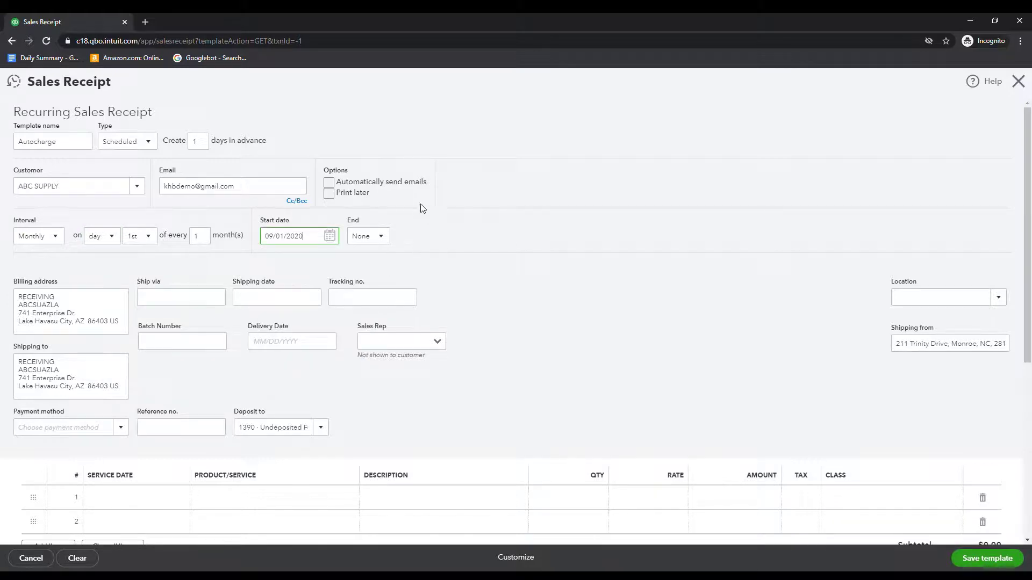
click(370, 240)
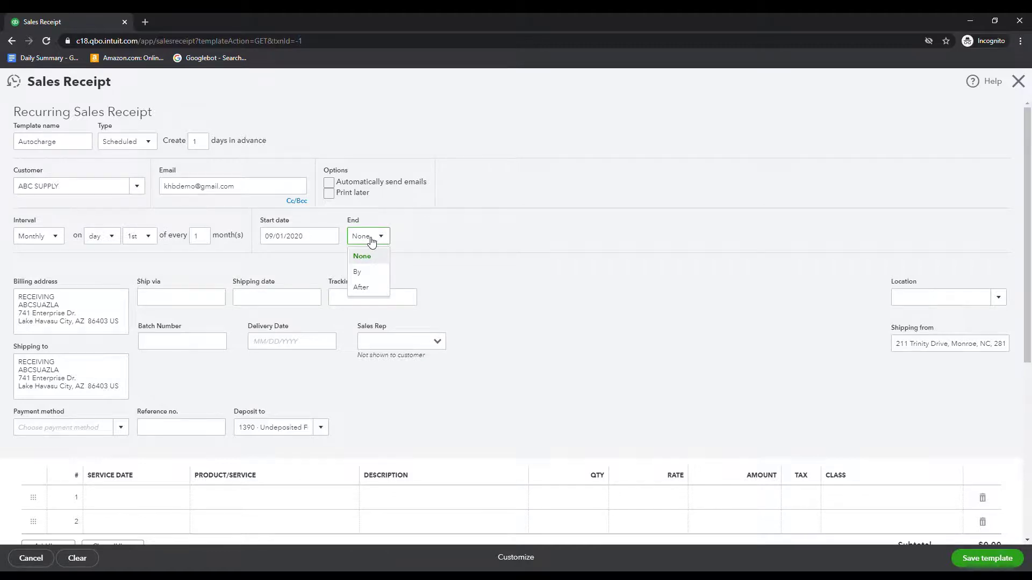
click(591, 252)
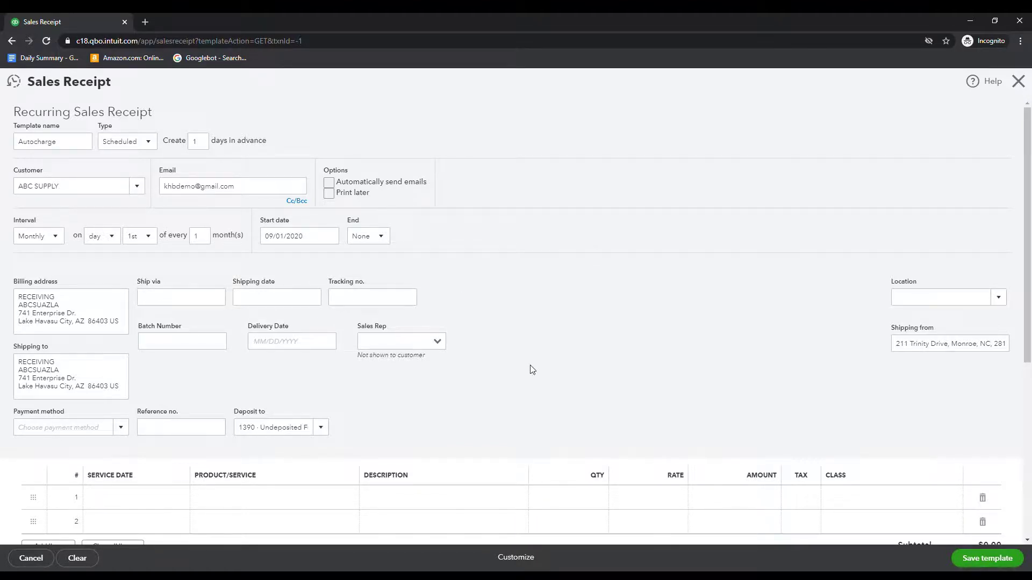
Choose Credit Card as the receipt's payment method, then move to Reference no
click(1003, 301)
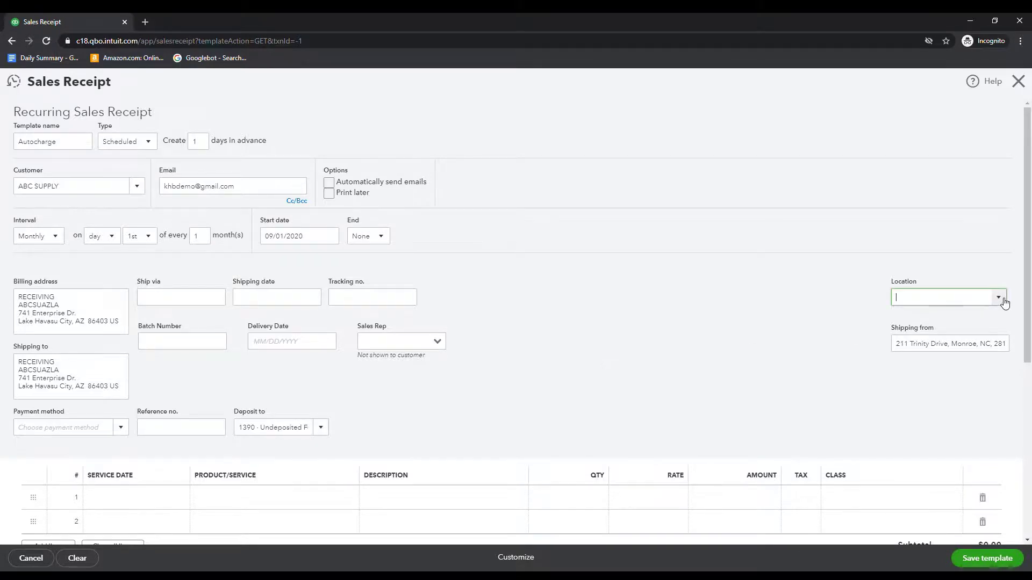
click(998, 298)
click(999, 298)
click(612, 376)
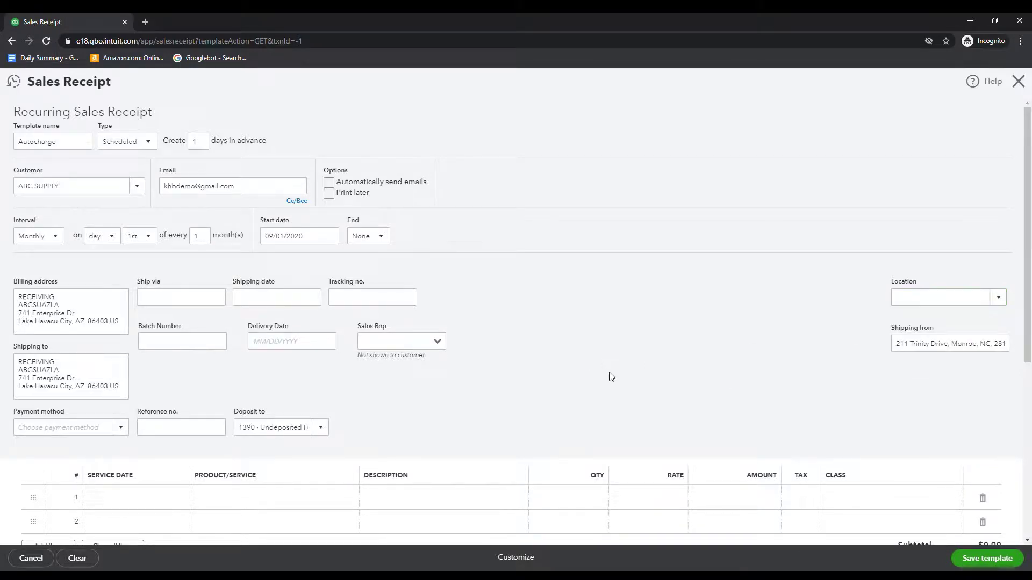
scroll(611, 376, down, 4)
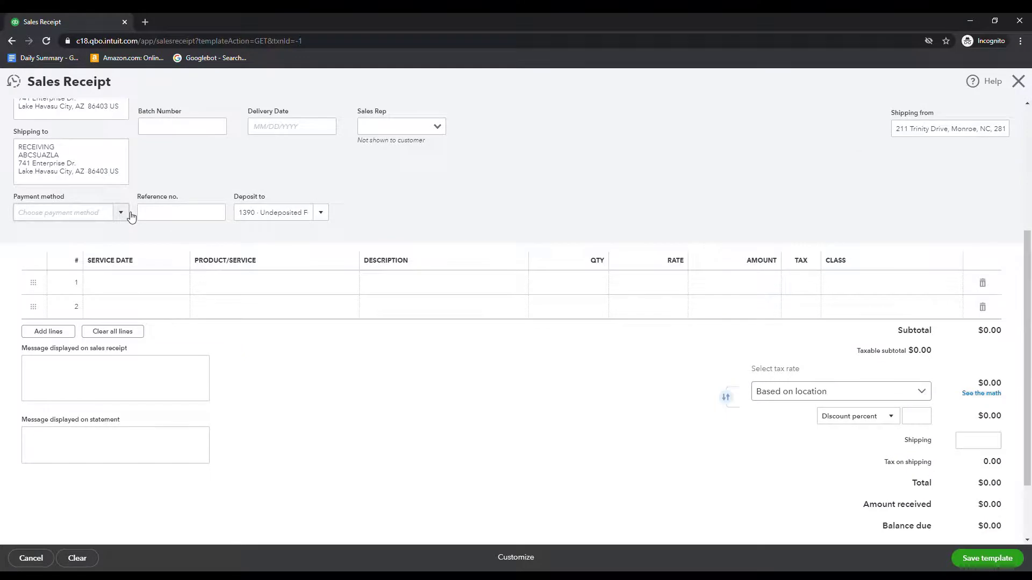
click(127, 214)
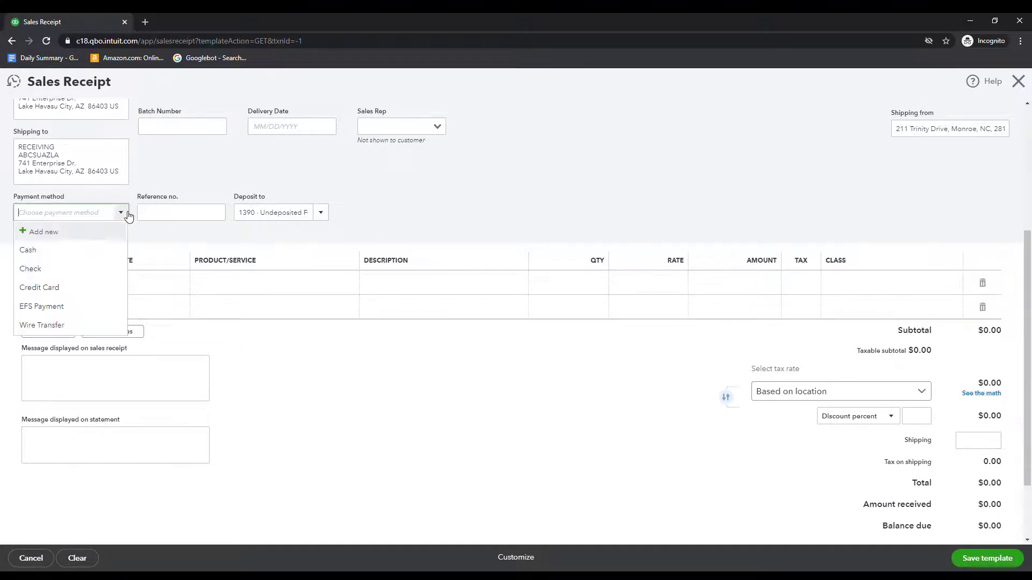
click(94, 288)
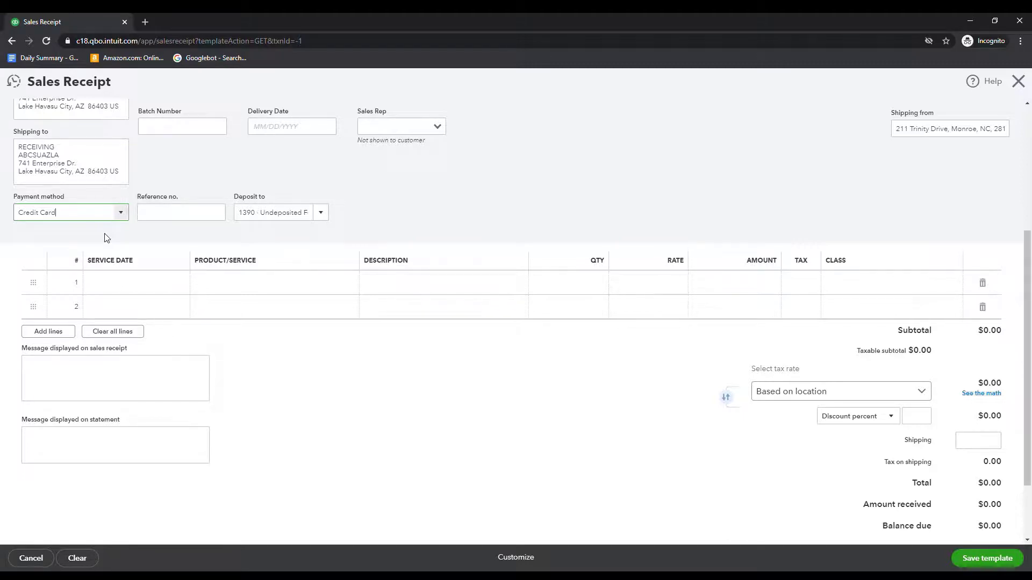
click(196, 212)
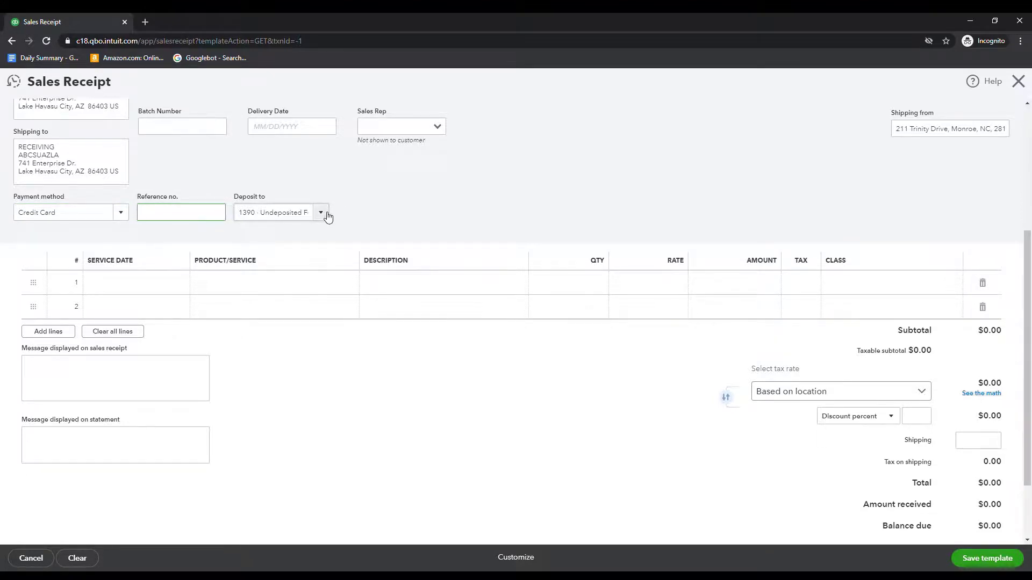
Put 3000 Sales on line 1 with the Customer Payments description and rate 1
click(121, 288)
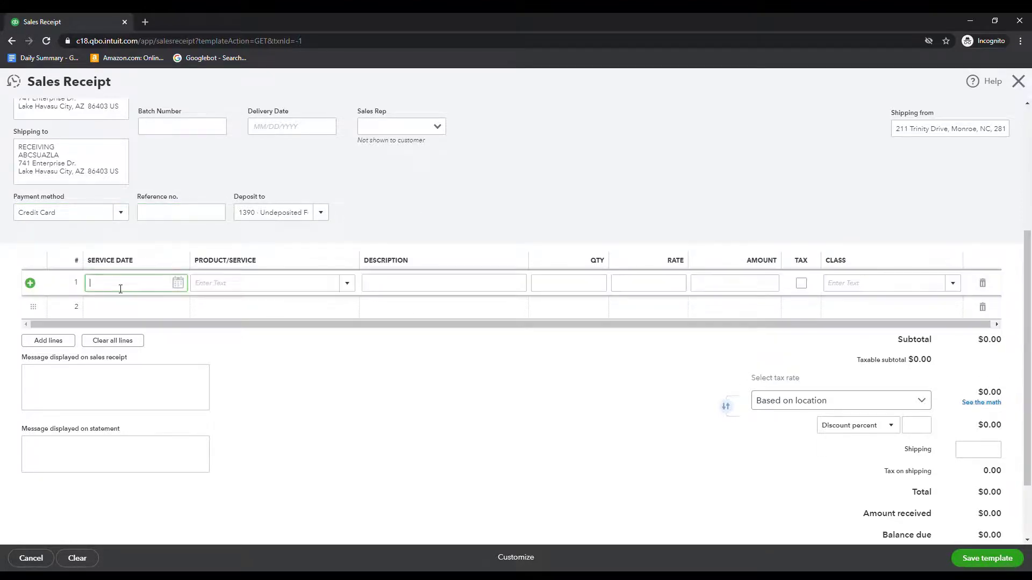
click(227, 289)
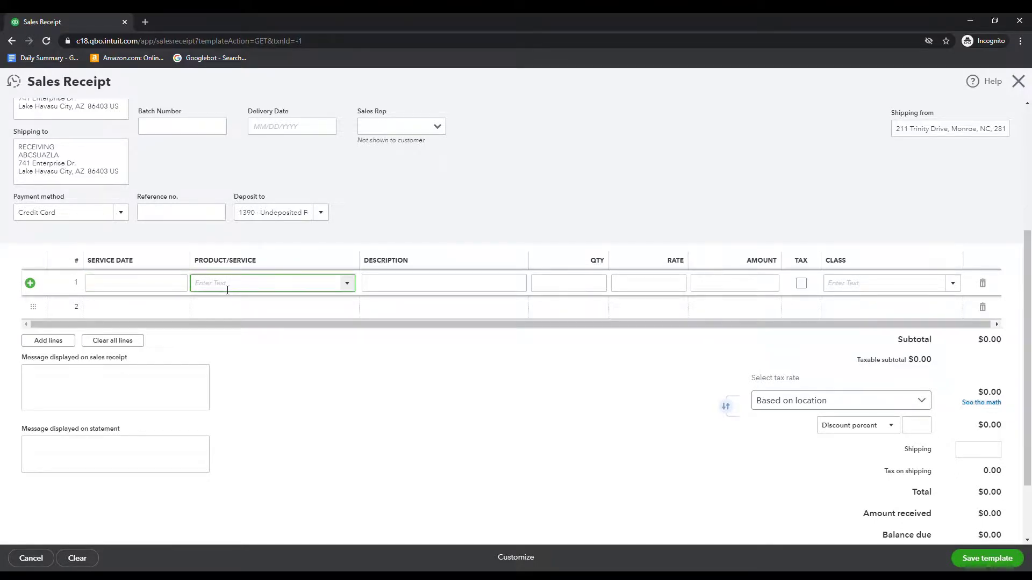
click(348, 284)
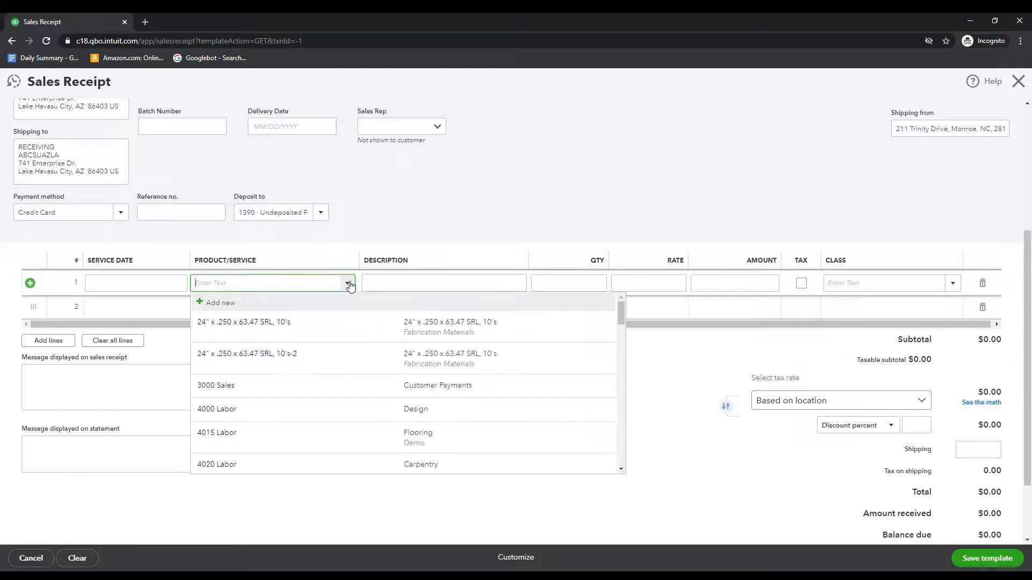
click(351, 385)
click(428, 283)
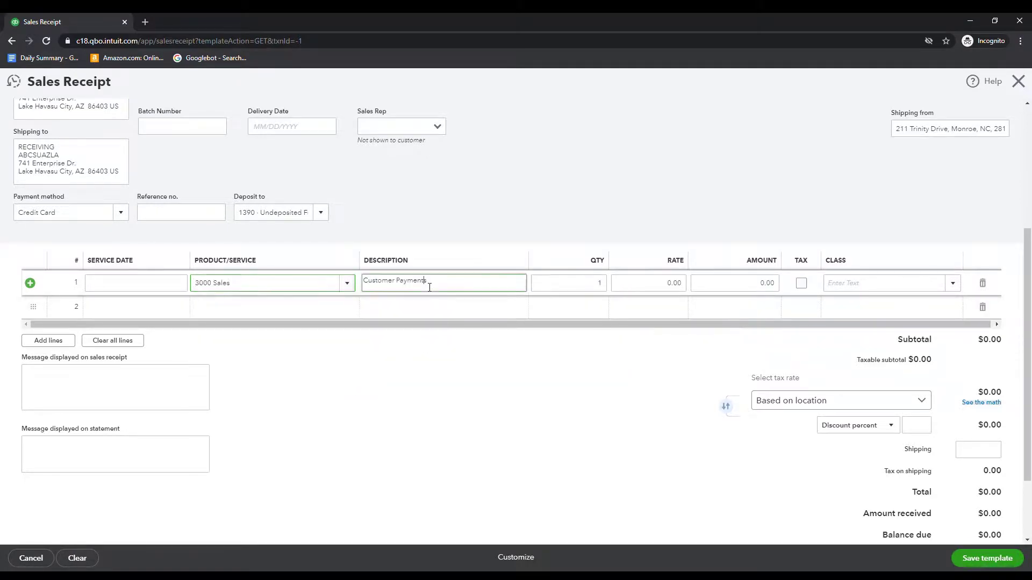
click(461, 291)
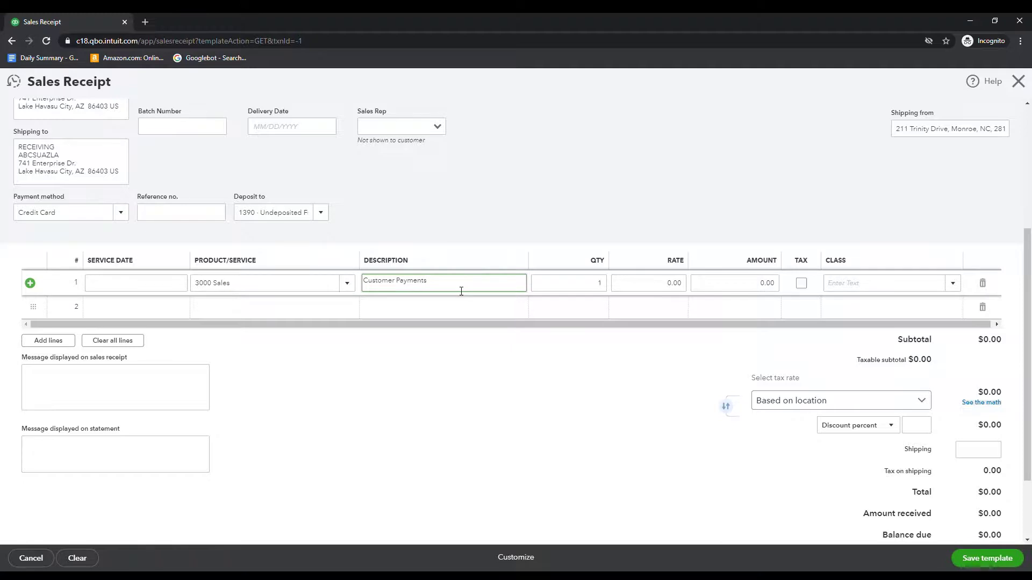
key(Tab)
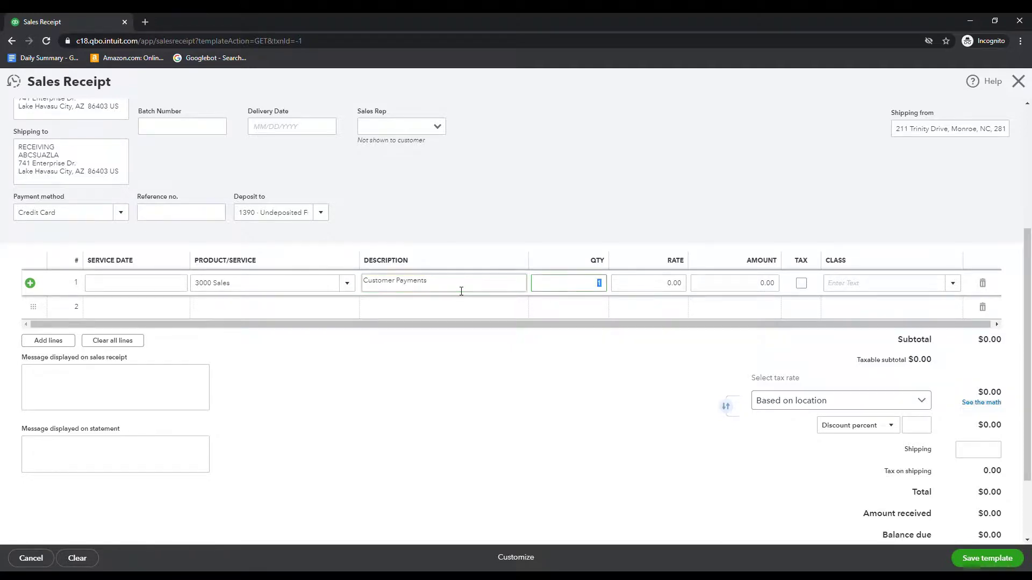
key(Tab)
text(1)
key(Tab)
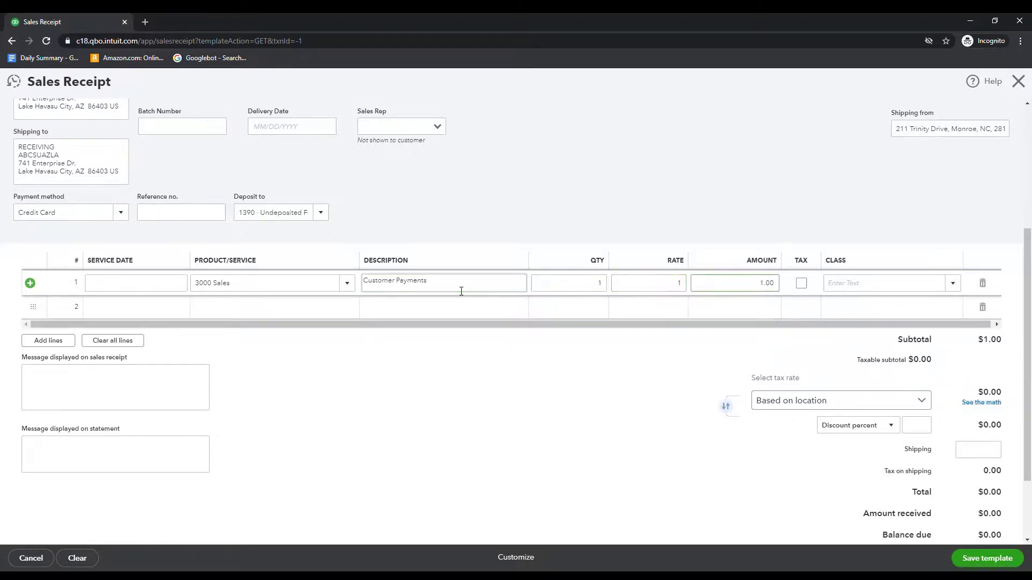
Assign class FE to the first line item
key(Tab)
key(Tab)
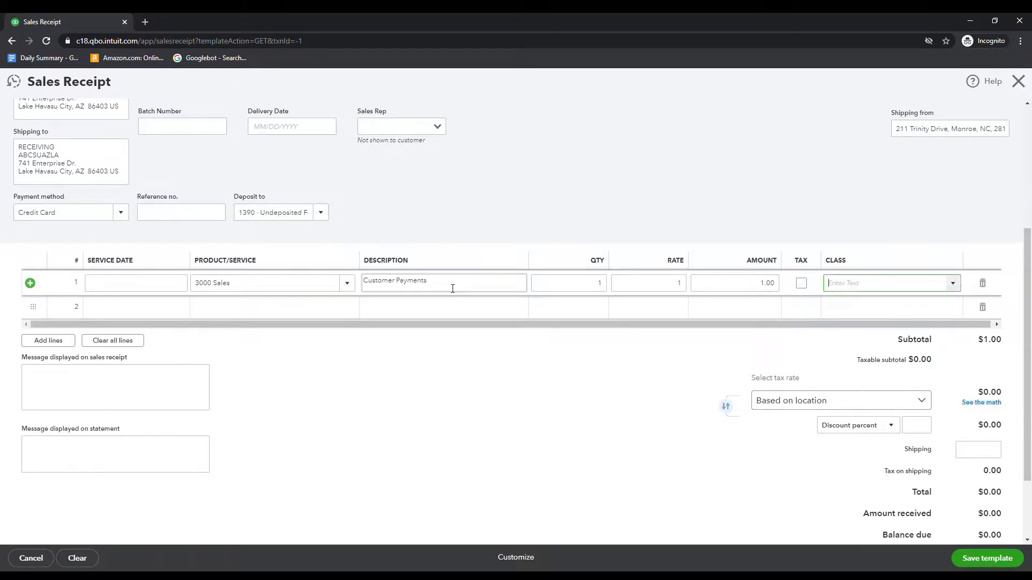
click(576, 472)
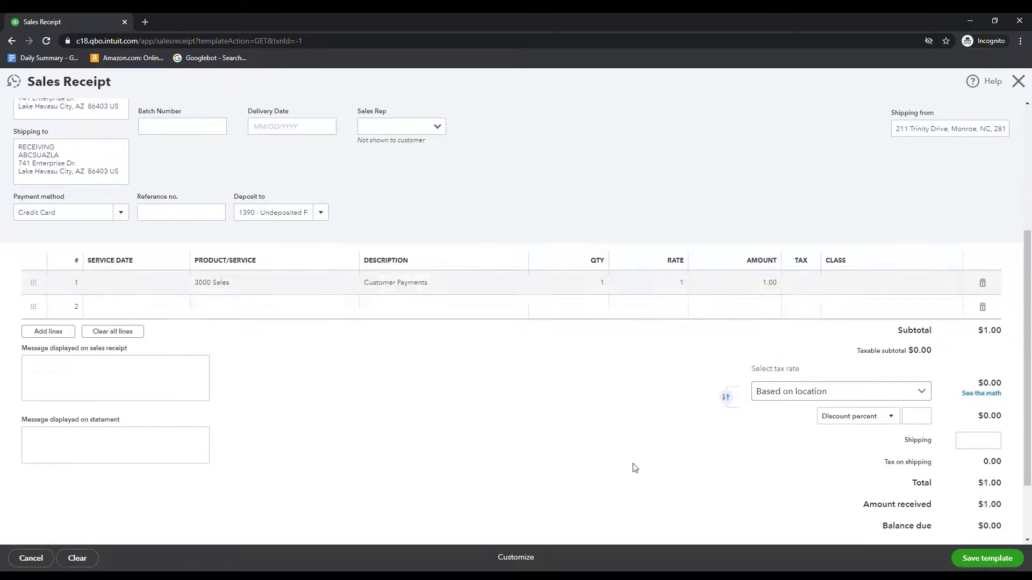
click(871, 291)
click(955, 286)
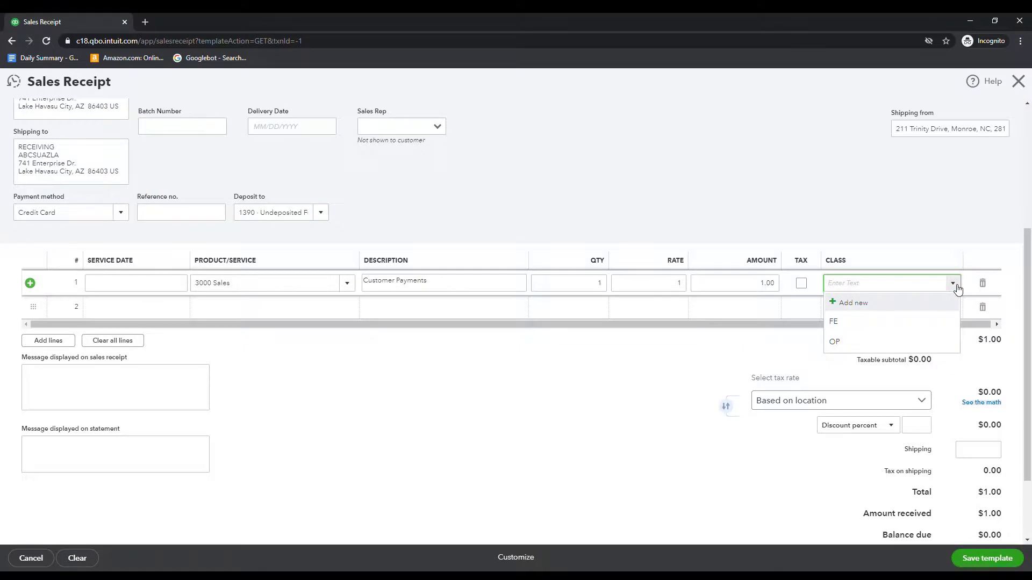
click(903, 321)
click(590, 423)
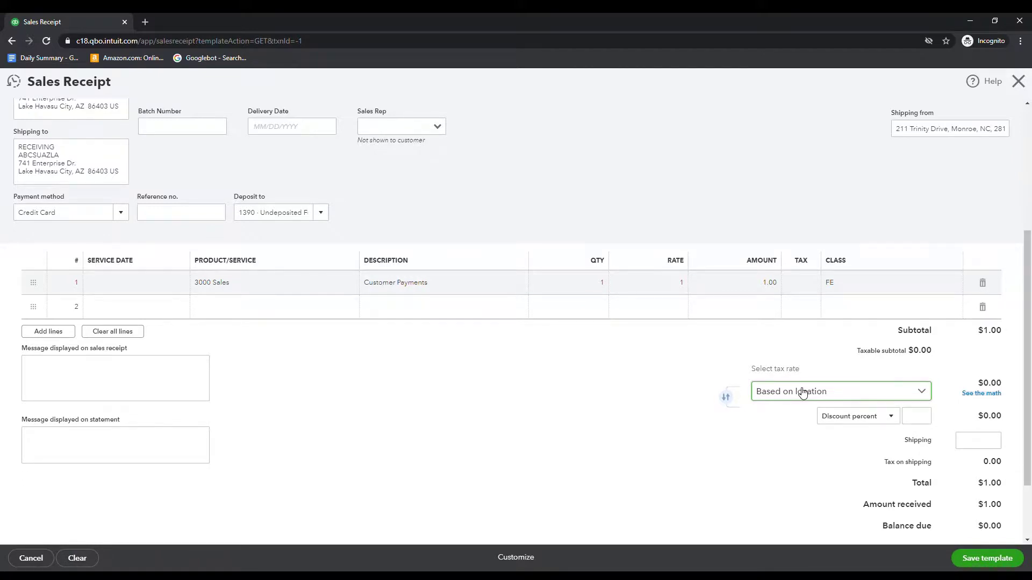
Save the Autocharge template from the bottom of the form
scroll(693, 452, down, 2)
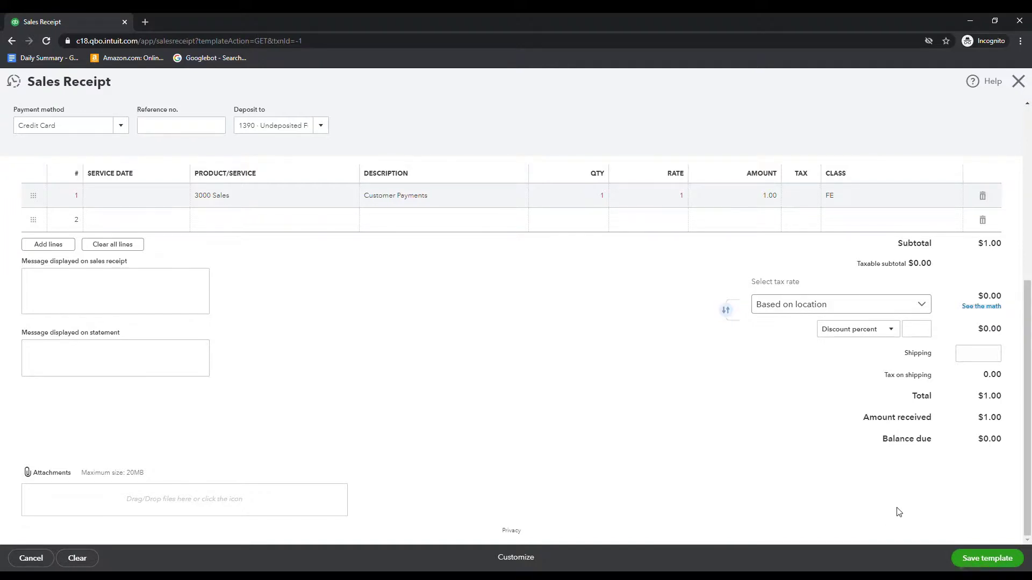
click(977, 562)
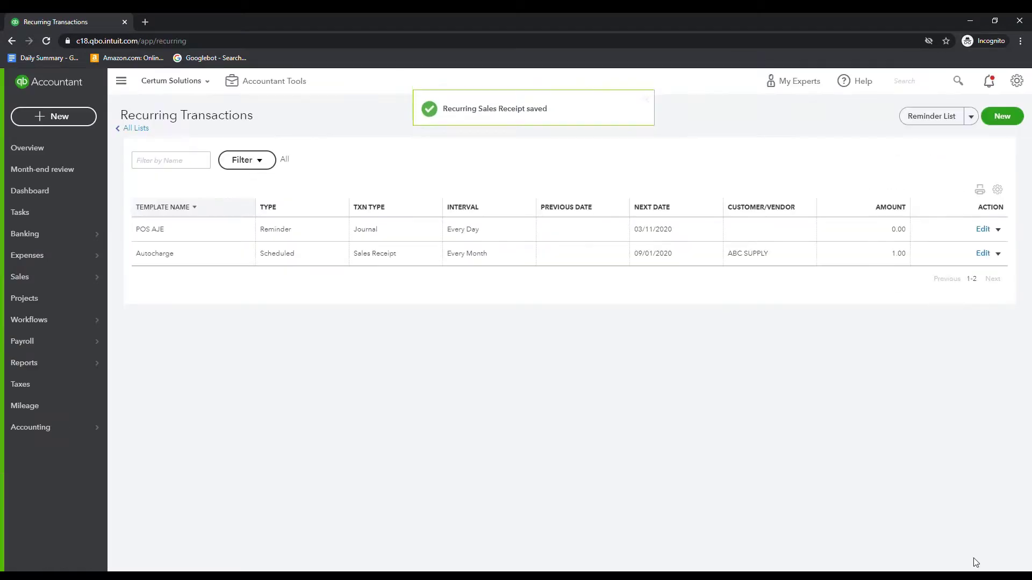